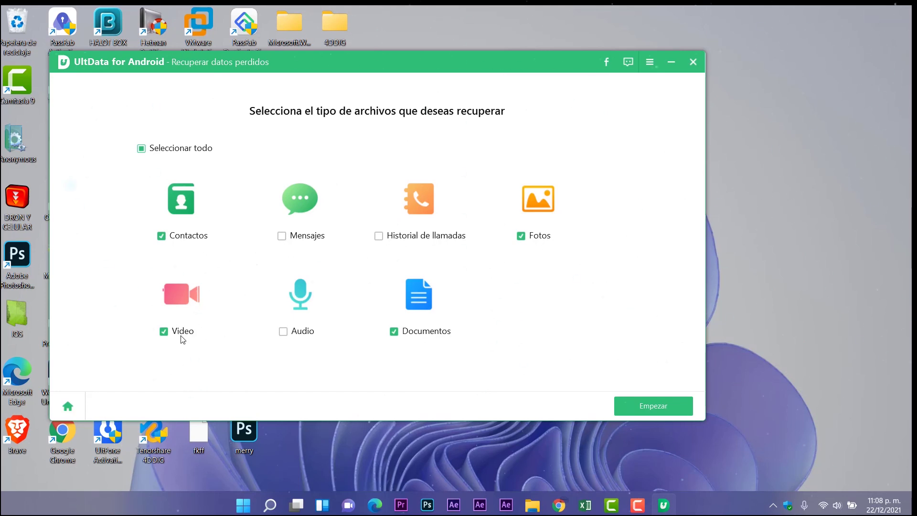
Step: Scan the connected Samsung phone for lost contacts, photos, videos and documents, and accept the completed analysis
click(661, 409)
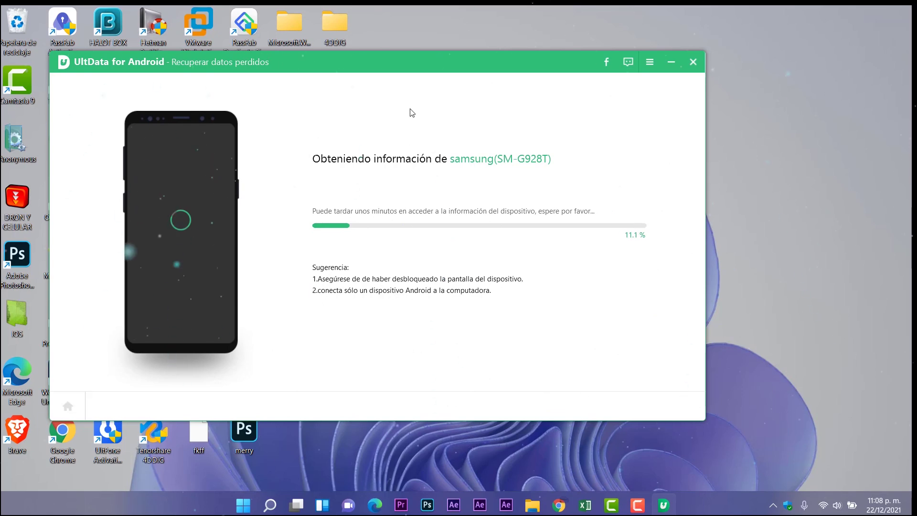
drag(456, 53, 406, 50)
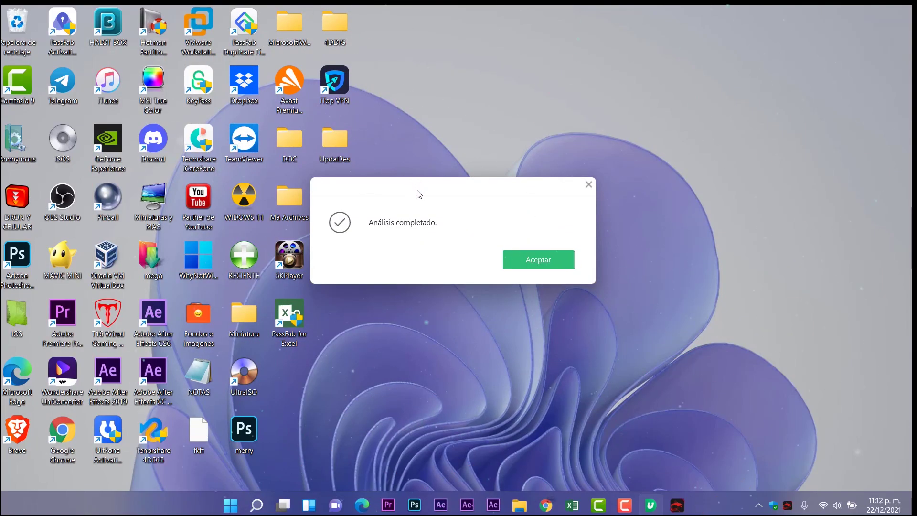
click(523, 258)
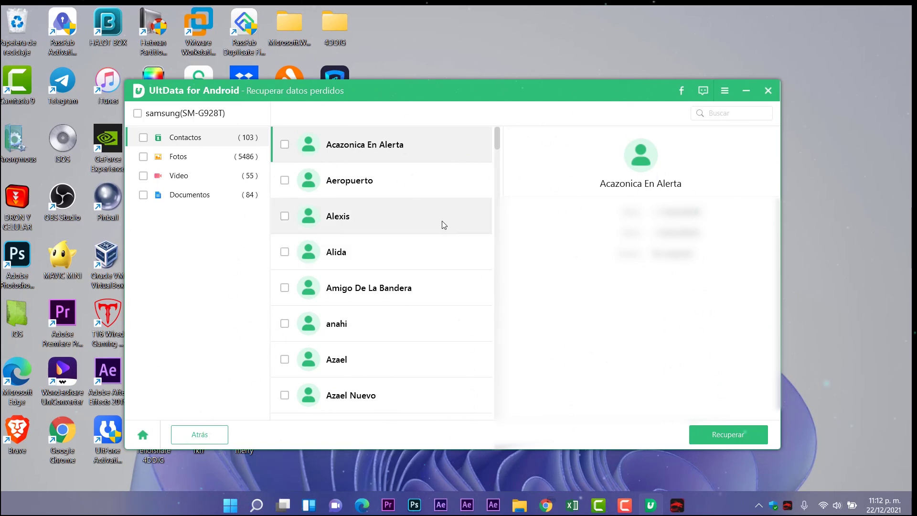
Step: Examine the details of various contacts throughout the list of contacts found on the phone
scroll(442, 221, down, 2)
click(385, 230)
scroll(385, 230, down, 2)
click(382, 246)
scroll(383, 247, down, 3)
click(383, 275)
scroll(381, 281, down, 5)
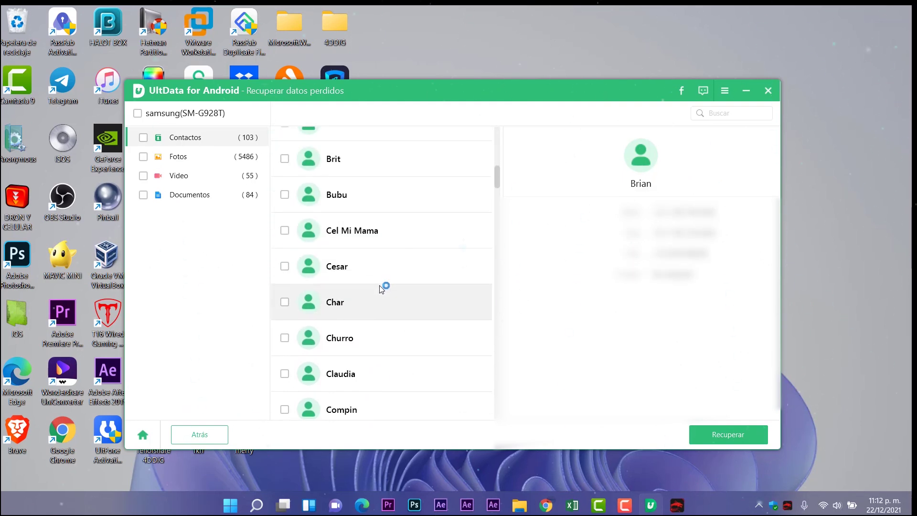
click(383, 289)
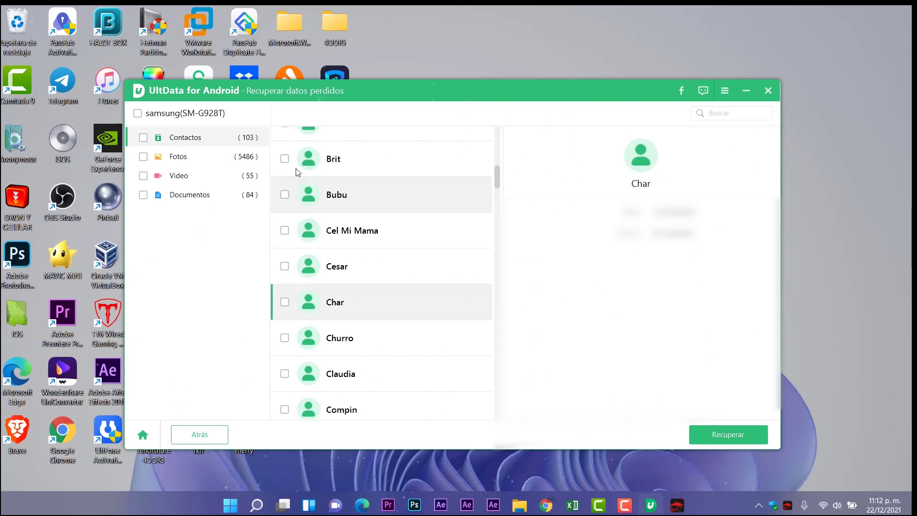
scroll(360, 310, down, 10)
scroll(360, 310, down, 4)
click(360, 325)
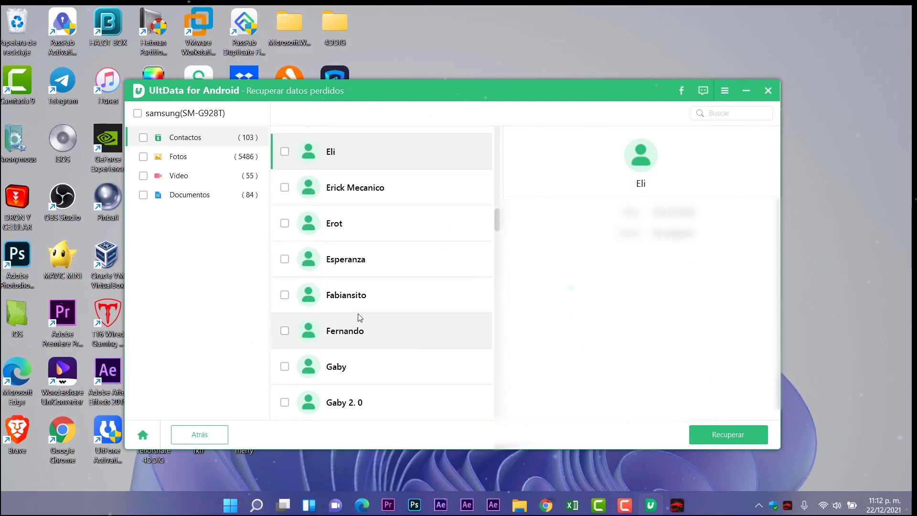
scroll(377, 308, down, 4)
scroll(376, 307, down, 4)
click(375, 308)
scroll(376, 311, down, 6)
click(376, 311)
scroll(377, 313, down, 2)
scroll(377, 314, down, 8)
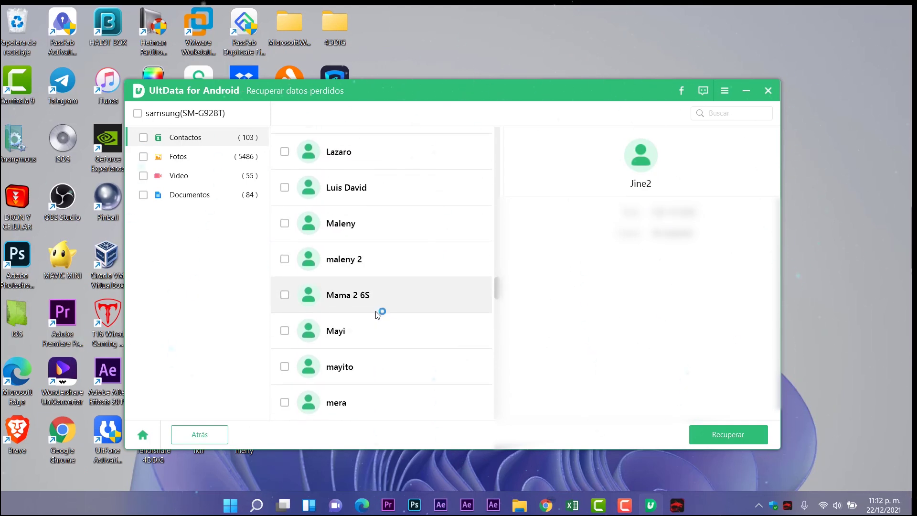
click(375, 311)
click(375, 330)
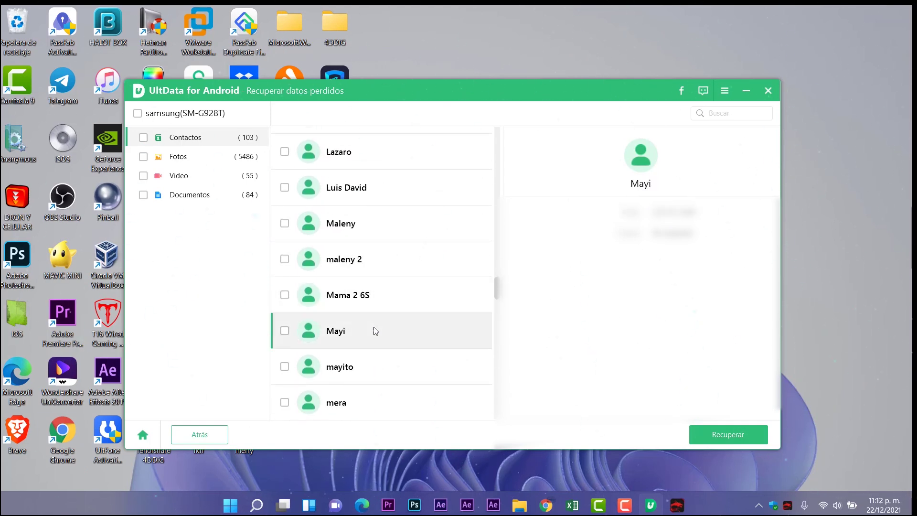
scroll(375, 328, down, 10)
click(376, 329)
scroll(376, 328, down, 6)
click(375, 329)
scroll(375, 329, down, 4)
click(375, 336)
scroll(376, 337, down, 5)
click(374, 337)
scroll(374, 336, down, 4)
click(374, 341)
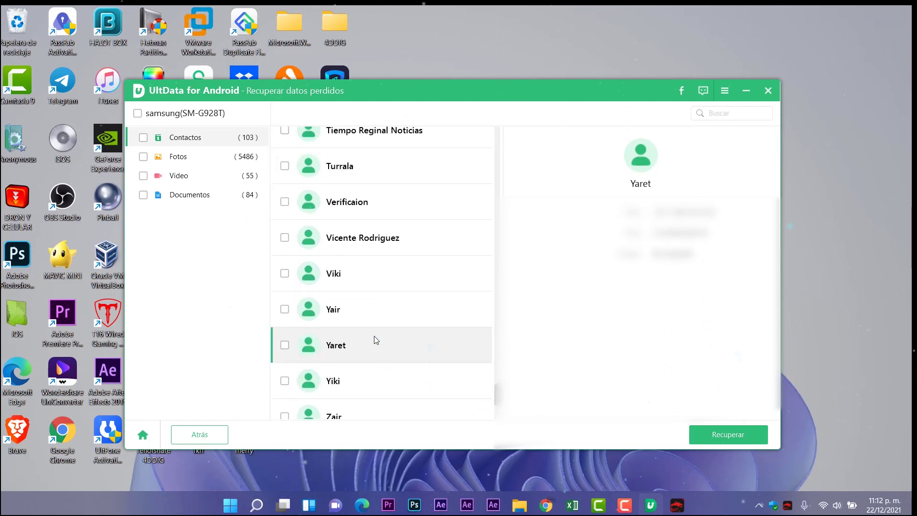
scroll(374, 341, down, 5)
click(375, 329)
click(374, 365)
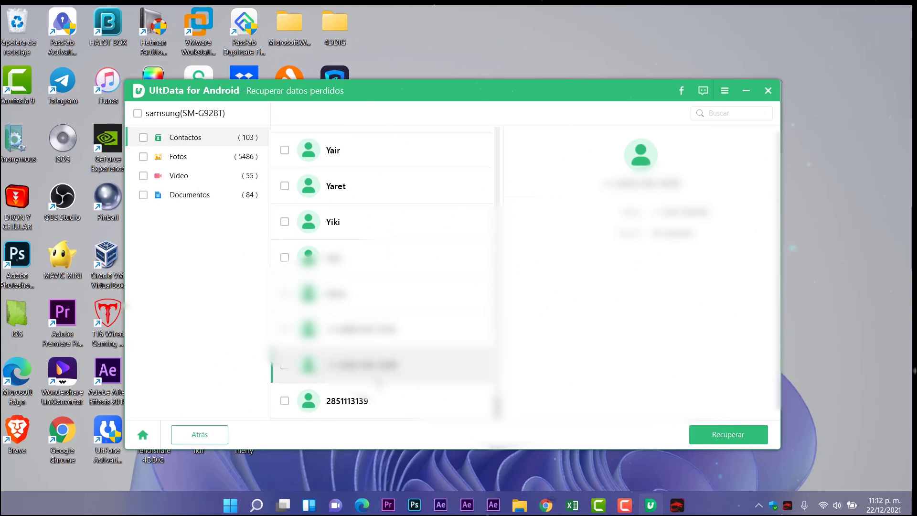
scroll(376, 287, up, 8)
Step: Browse the thumbnails of the photos found on the phone
click(185, 174)
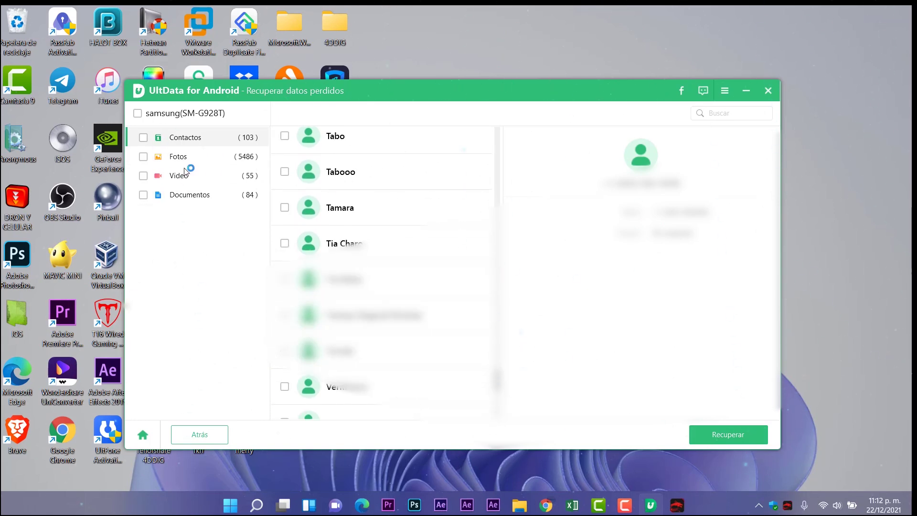
click(184, 161)
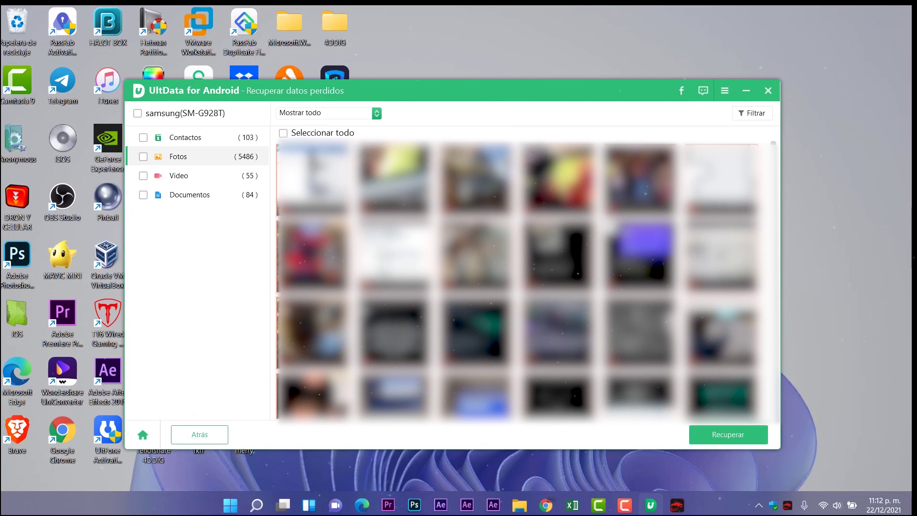
scroll(520, 282, down, 6)
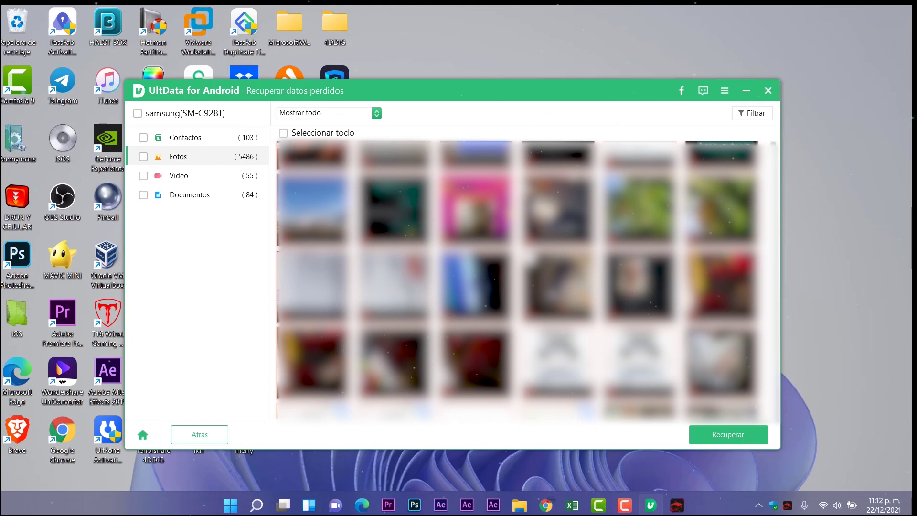
scroll(521, 282, down, 3)
scroll(521, 281, down, 6)
scroll(520, 281, down, 6)
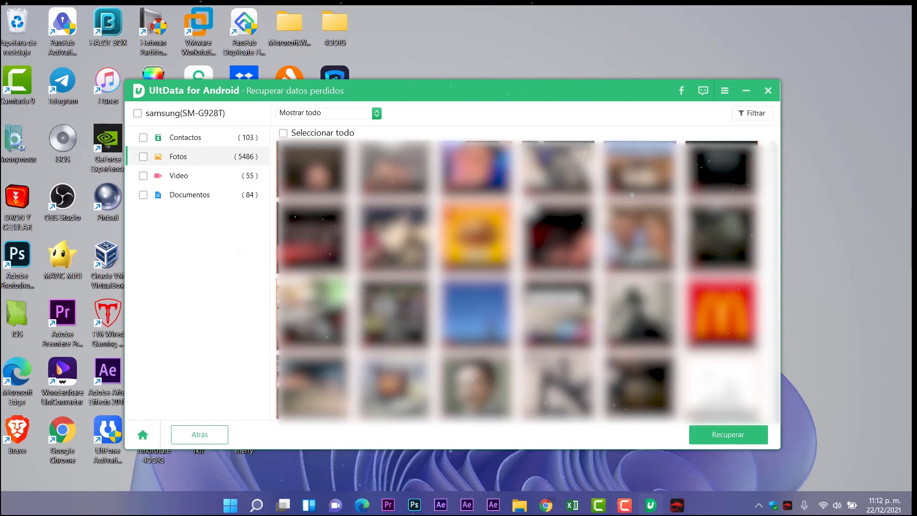
scroll(520, 281, down, 8)
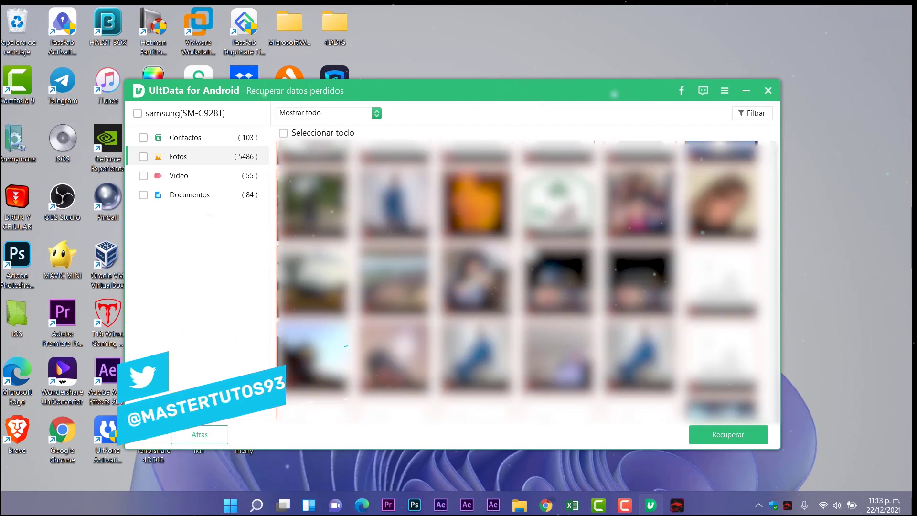
scroll(521, 281, down, 3)
scroll(520, 280, down, 8)
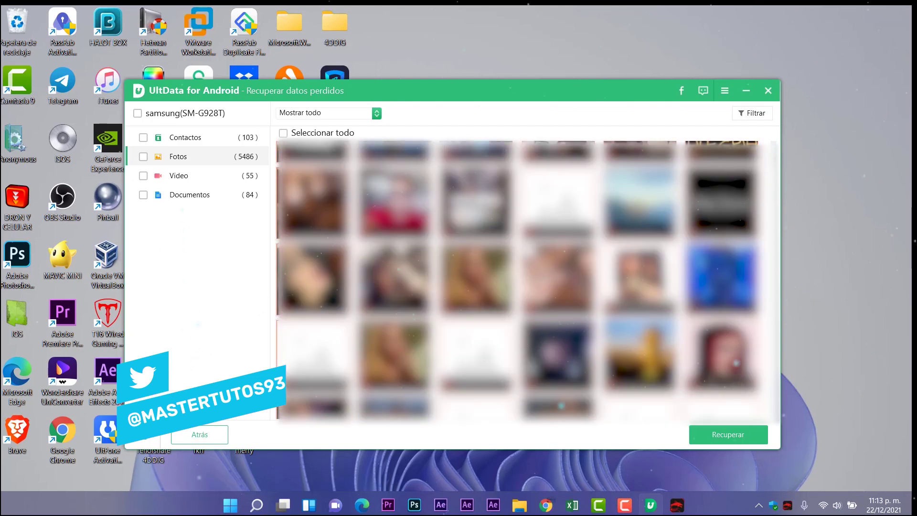
scroll(521, 280, down, 3)
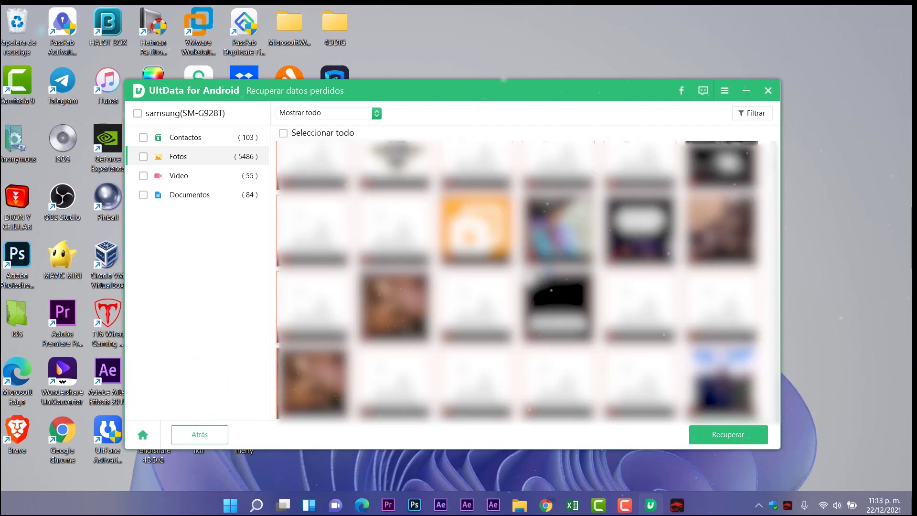
scroll(521, 281, down, 3)
scroll(520, 281, down, 12)
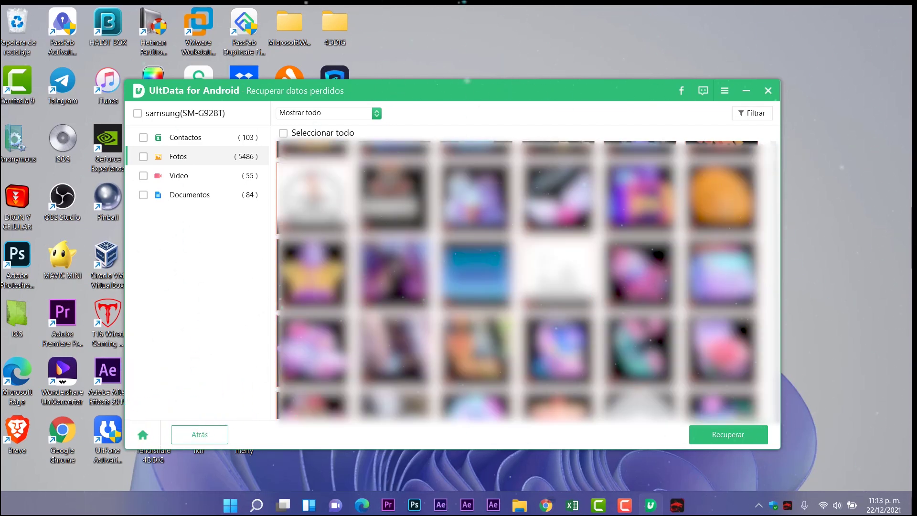
scroll(520, 280, down, 6)
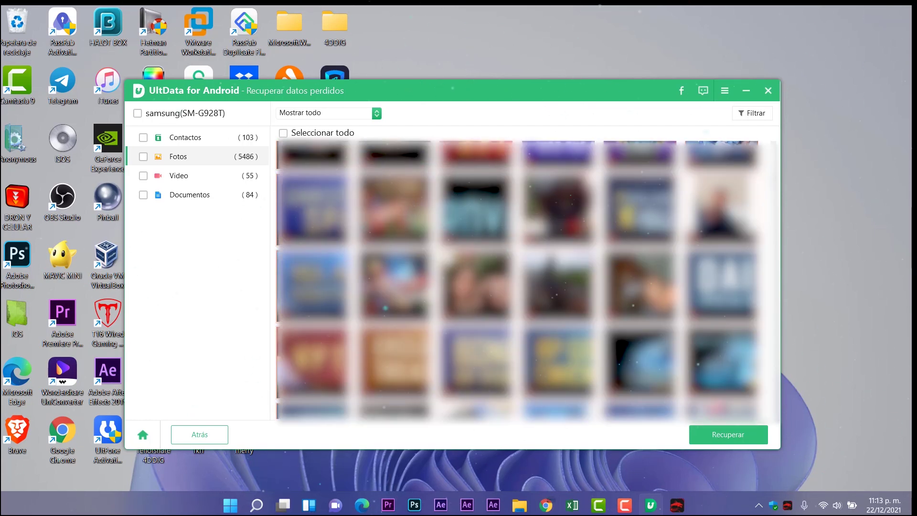
scroll(521, 281, down, 8)
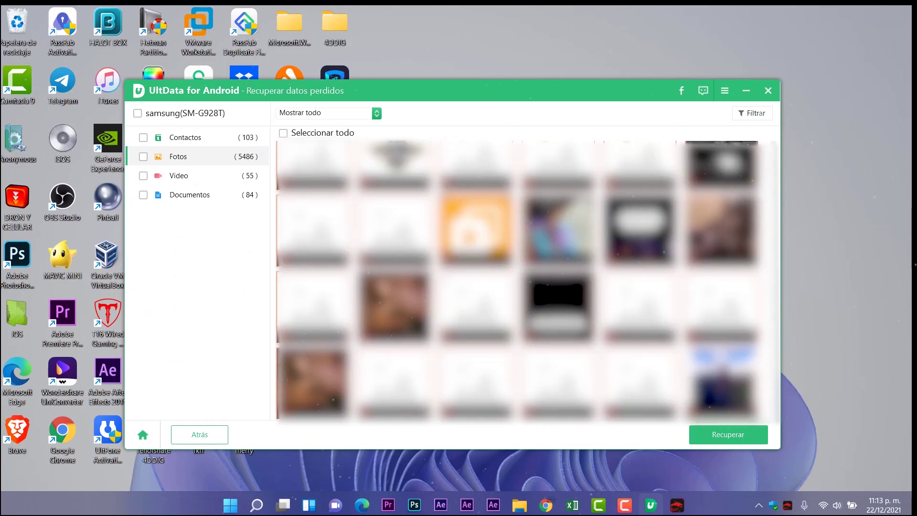
scroll(520, 281, down, 6)
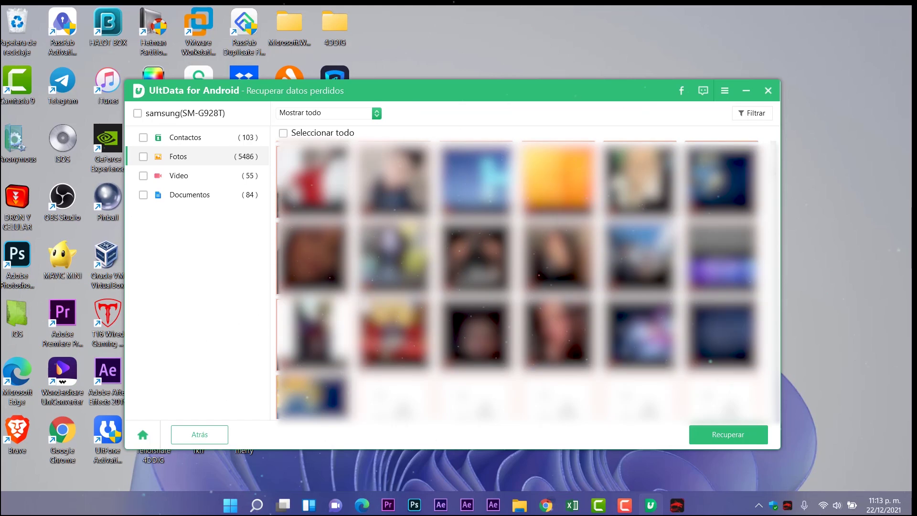
scroll(521, 281, down, 5)
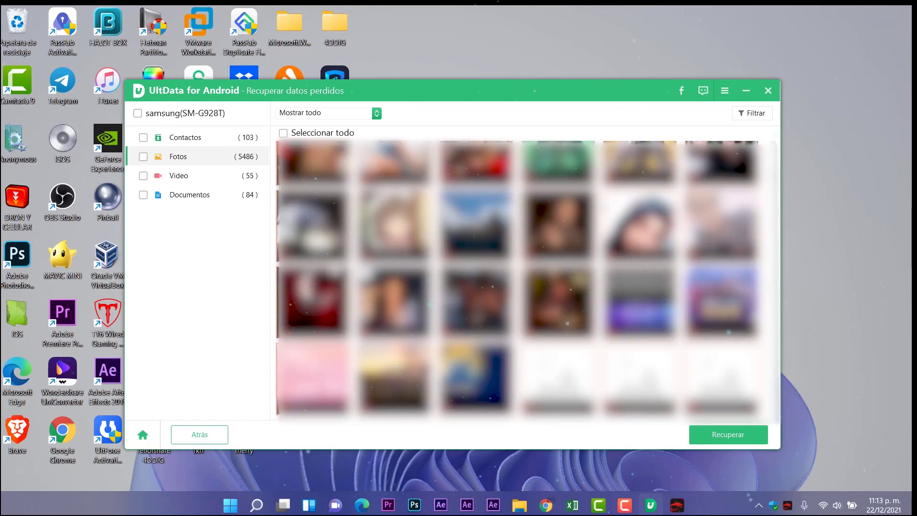
scroll(520, 280, down, 6)
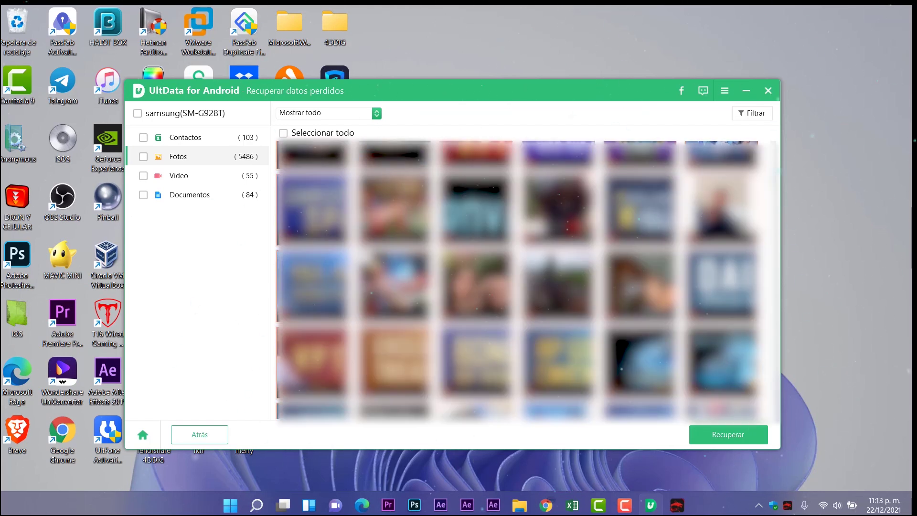
scroll(520, 281, down, 5)
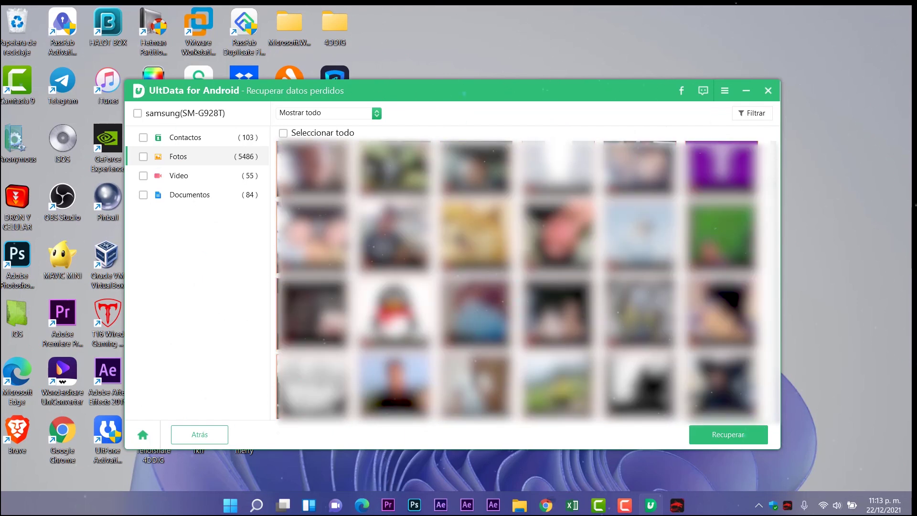
scroll(521, 281, down, 6)
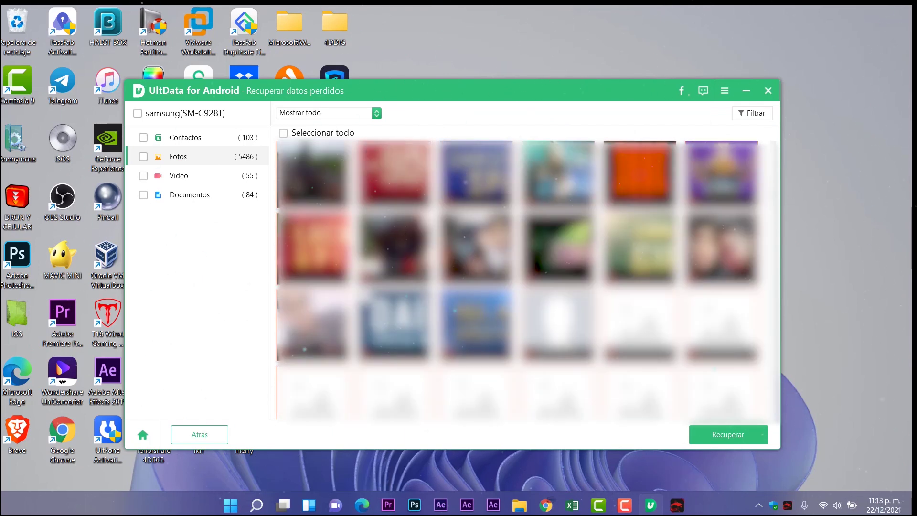
scroll(520, 281, down, 3)
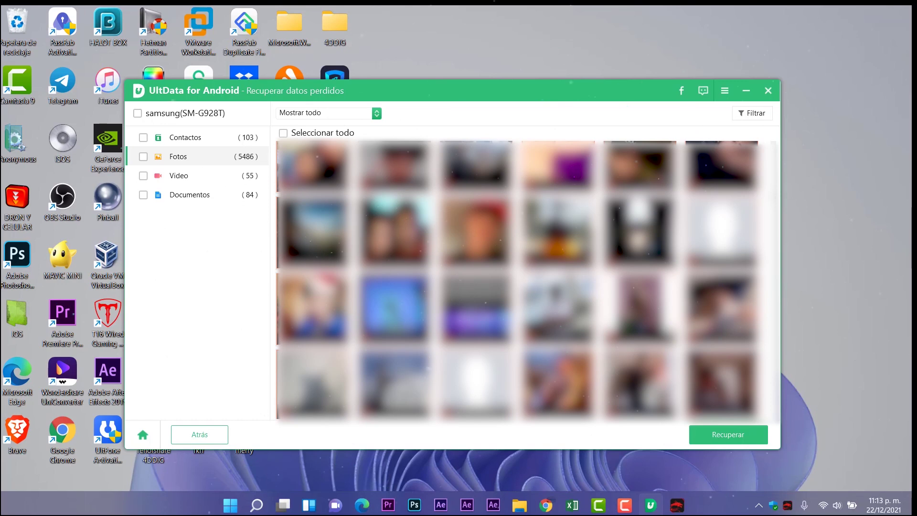
scroll(521, 281, down, 8)
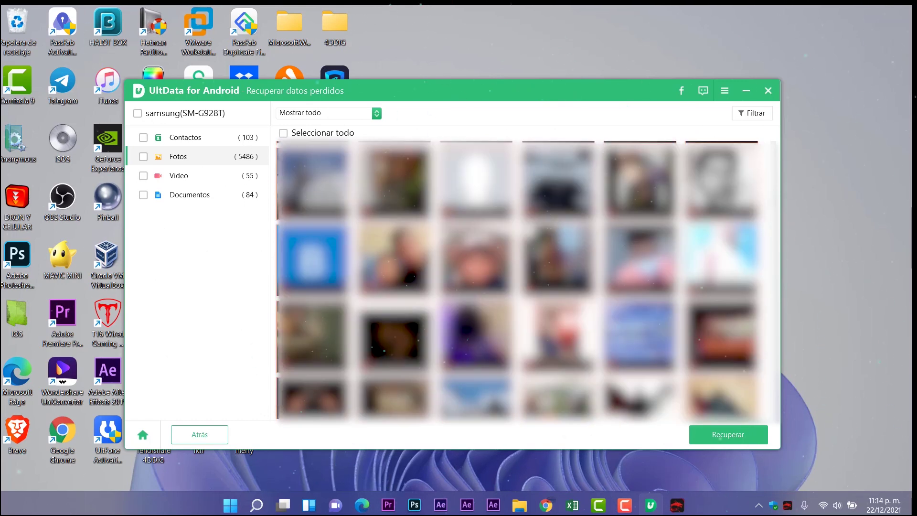
scroll(521, 281, down, 6)
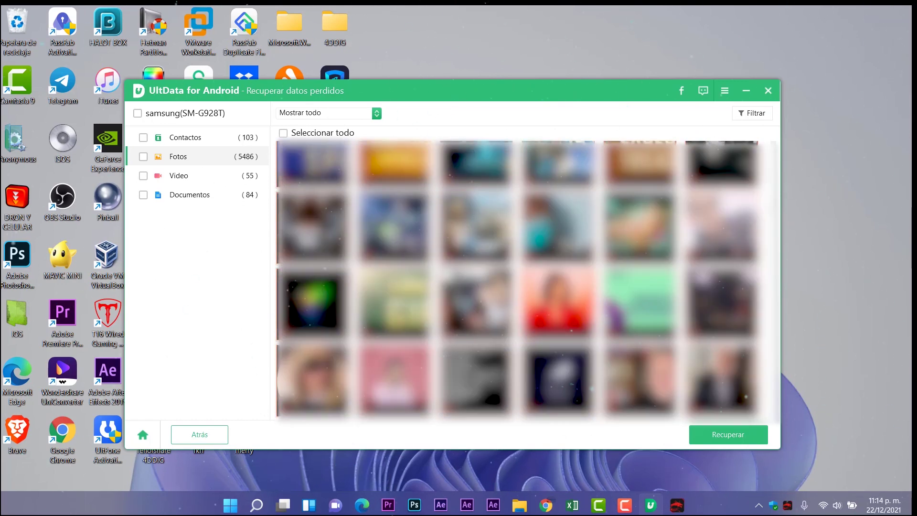
scroll(521, 281, down, 4)
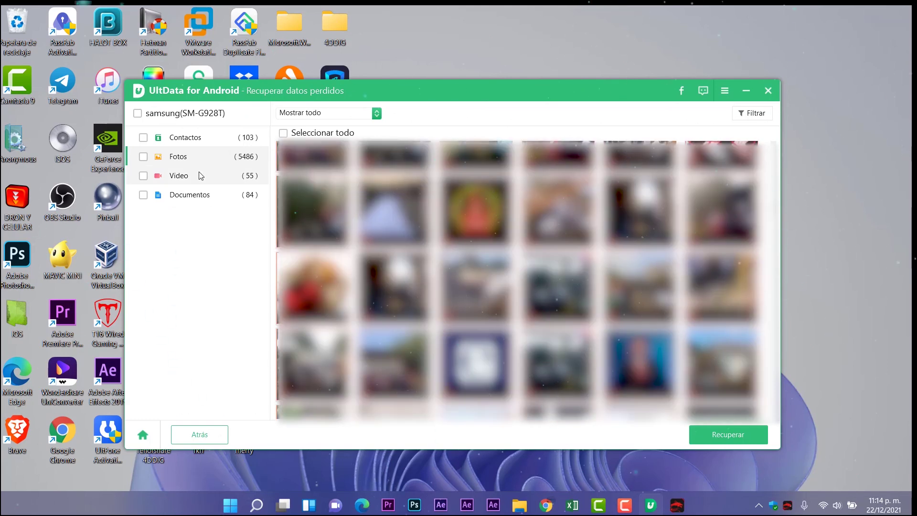
Step: Review the videos found on the phone and mark all of them for recovery
click(201, 177)
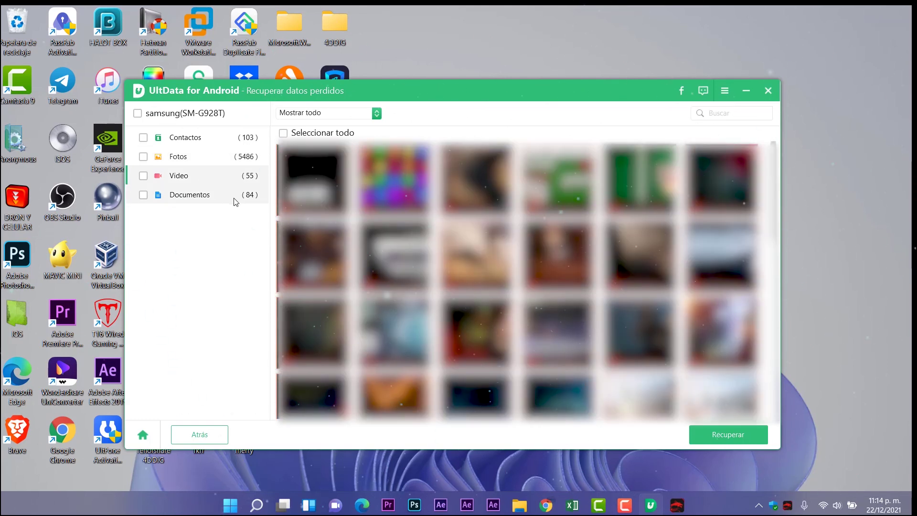
scroll(521, 281, down, 5)
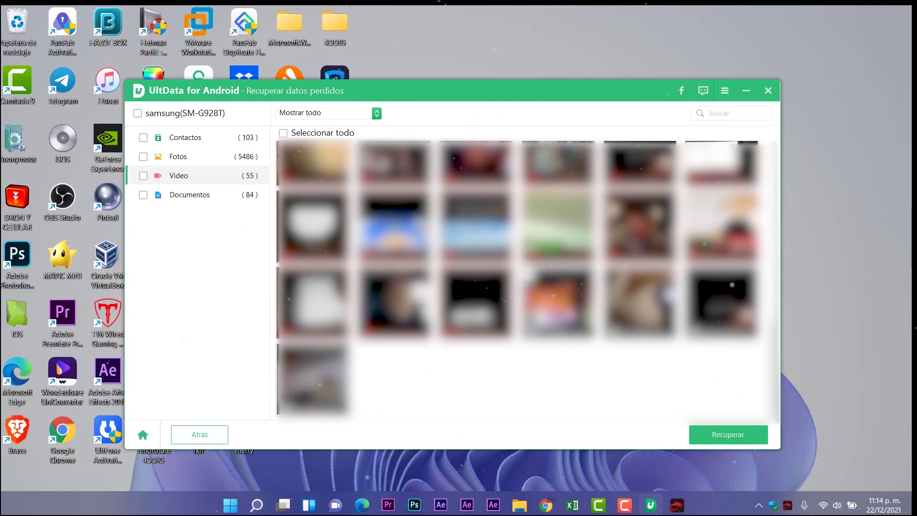
click(283, 133)
scroll(520, 281, up, 5)
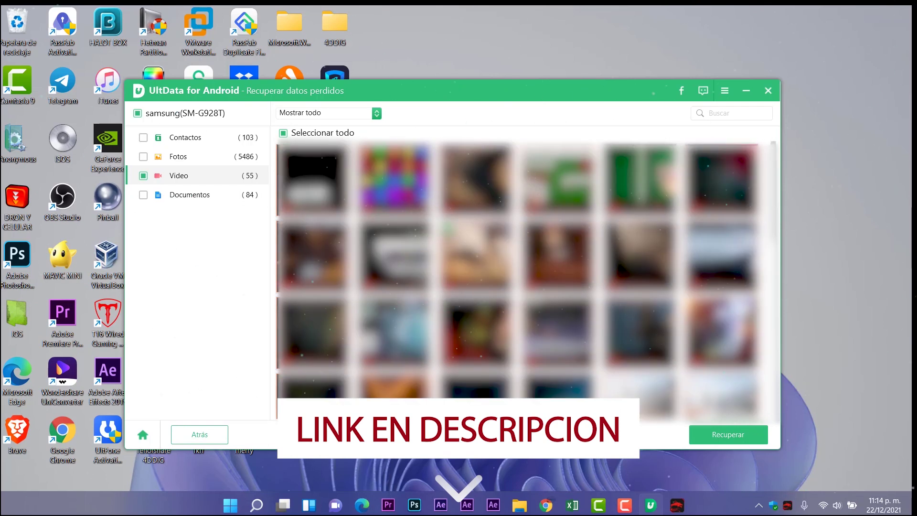
Step: Mark all the found photos for recovery as well and look through the marked thumbnails
click(199, 156)
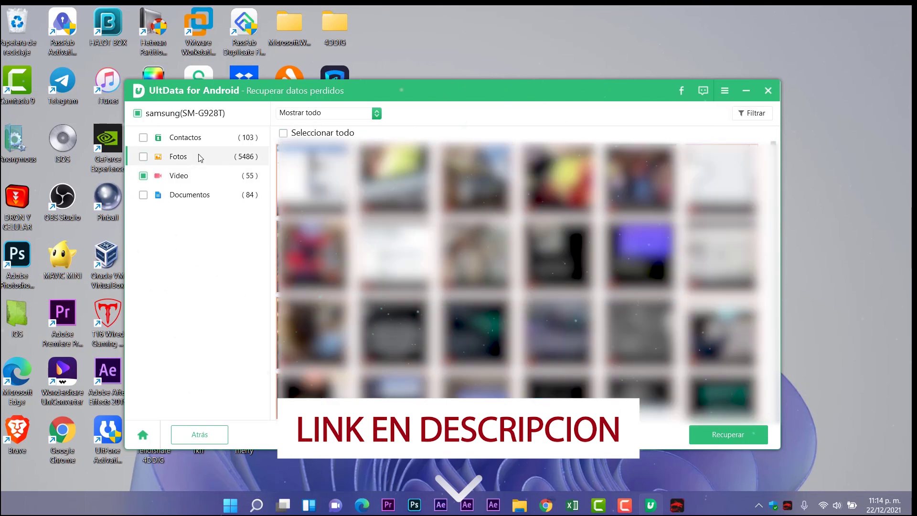
click(143, 157)
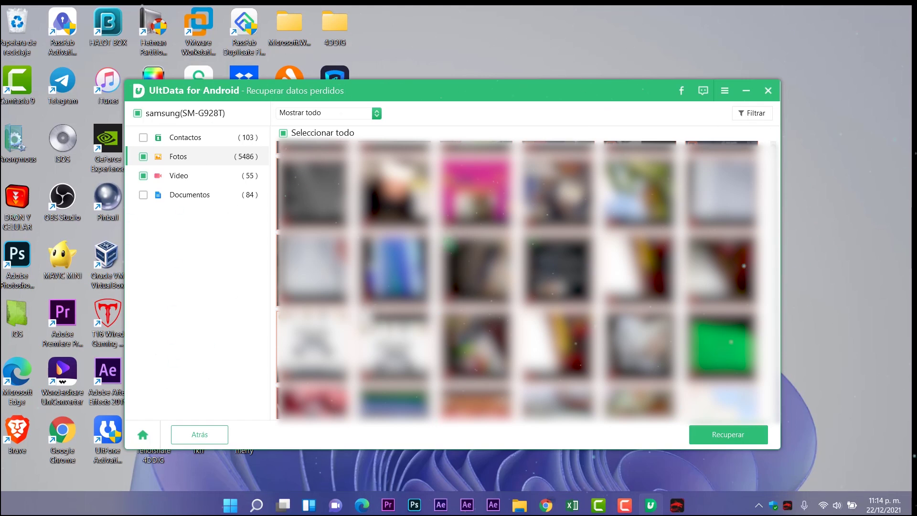
scroll(520, 281, down, 6)
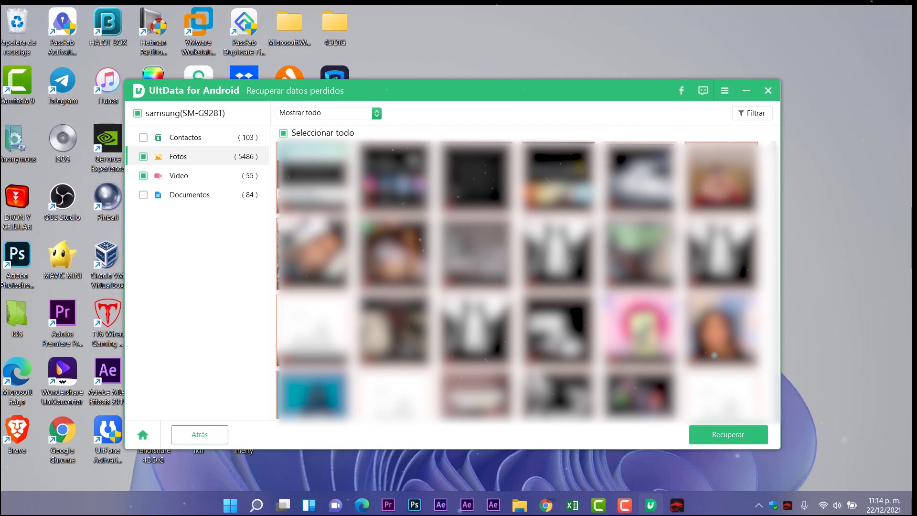
Step: In the found documents, mark CONTEMPORARY TWO STORY HOUSE PLAN ARCHUP #102.pdf, FileUseTime.txt, 20211107_1.txt and 20211104_1.txt for recovery
scroll(521, 281, down, 5)
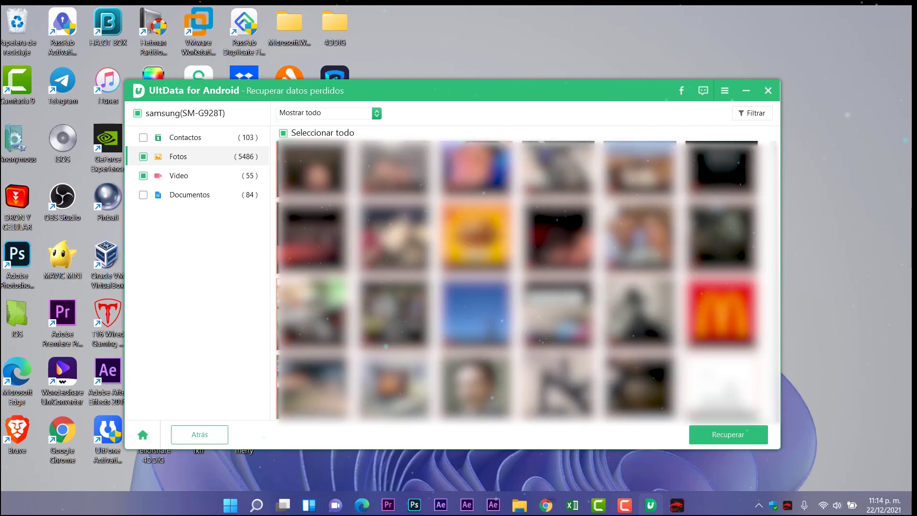
scroll(521, 282, down, 5)
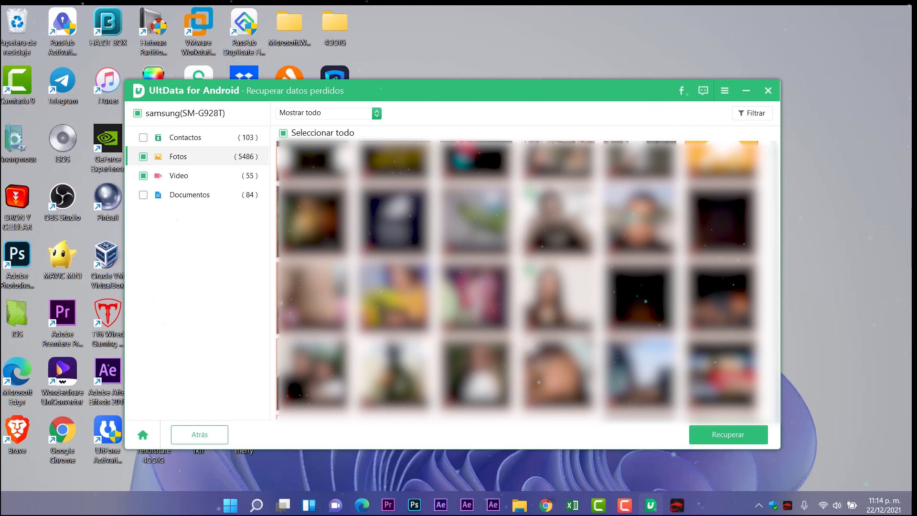
click(200, 192)
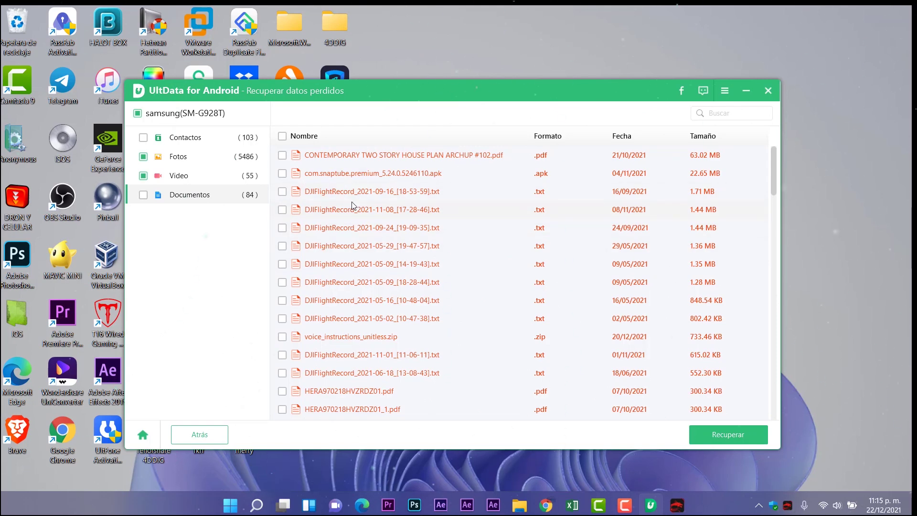
click(282, 155)
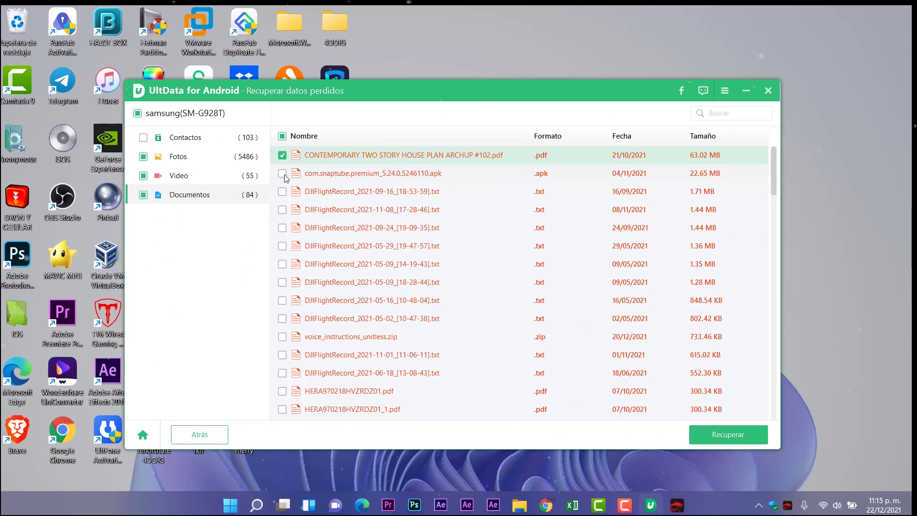
scroll(353, 209, down, 3)
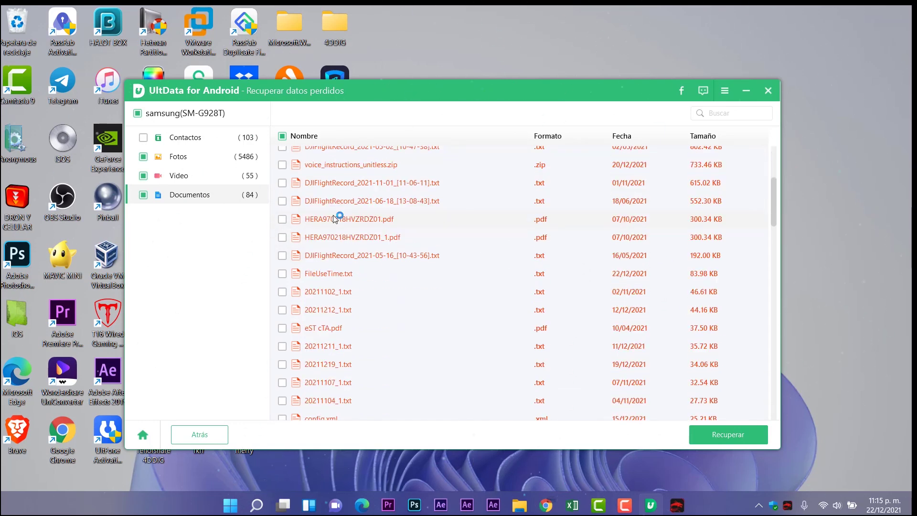
click(282, 274)
scroll(314, 355, down, 2)
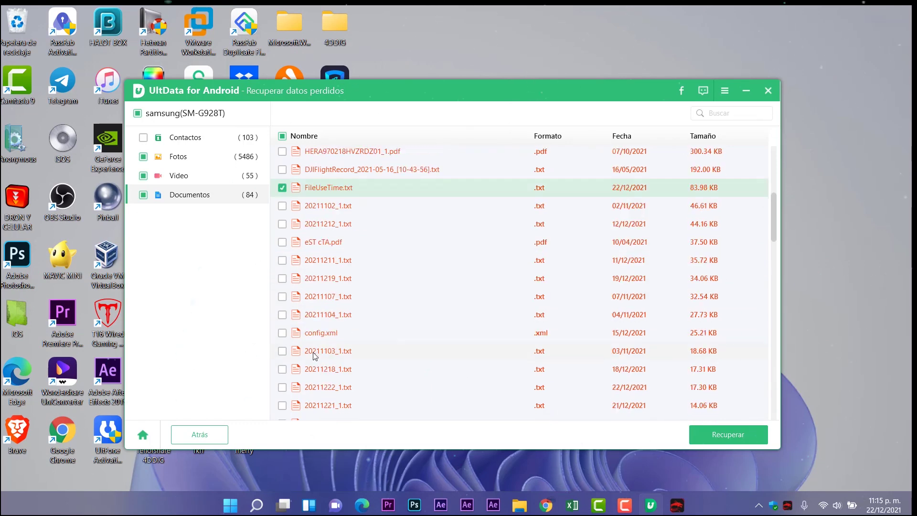
click(282, 296)
click(282, 314)
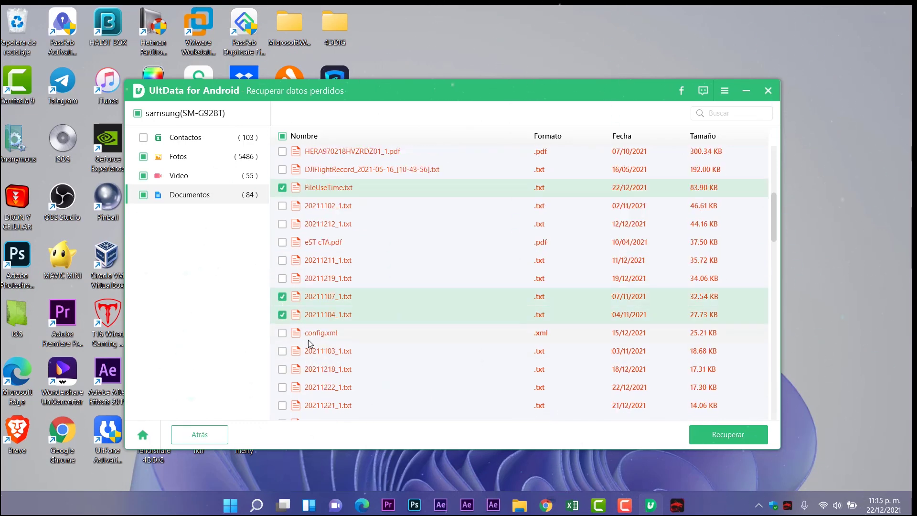
Step: Mark tracker_log_3.txt and fusion_log.txt further down the document list for recovery as well
scroll(308, 339, down, 5)
scroll(311, 362, down, 5)
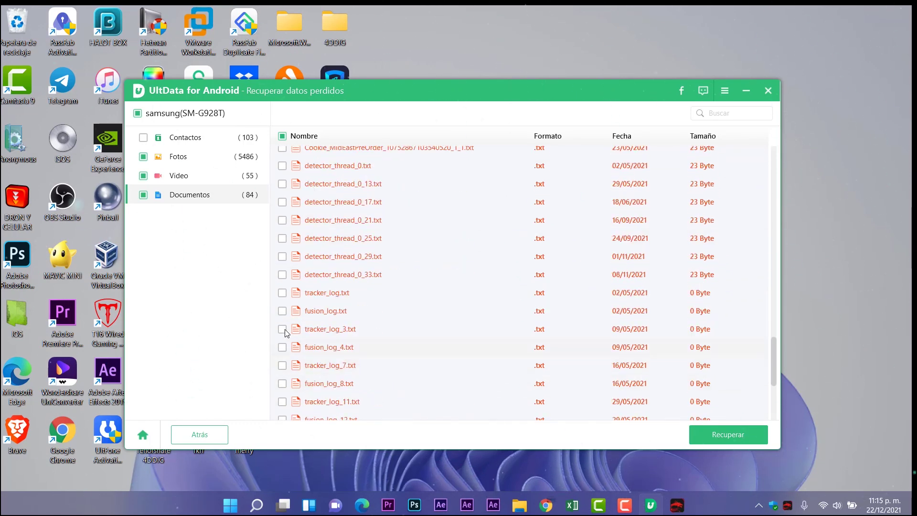
click(282, 329)
click(282, 310)
scroll(285, 297, down, 4)
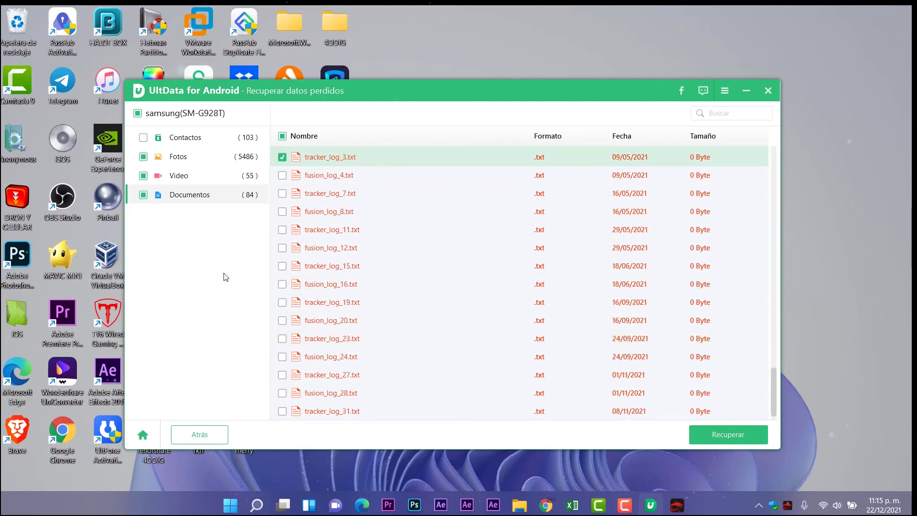
Step: Mark several individual contacts near the start of the found contacts list for recovery
click(182, 138)
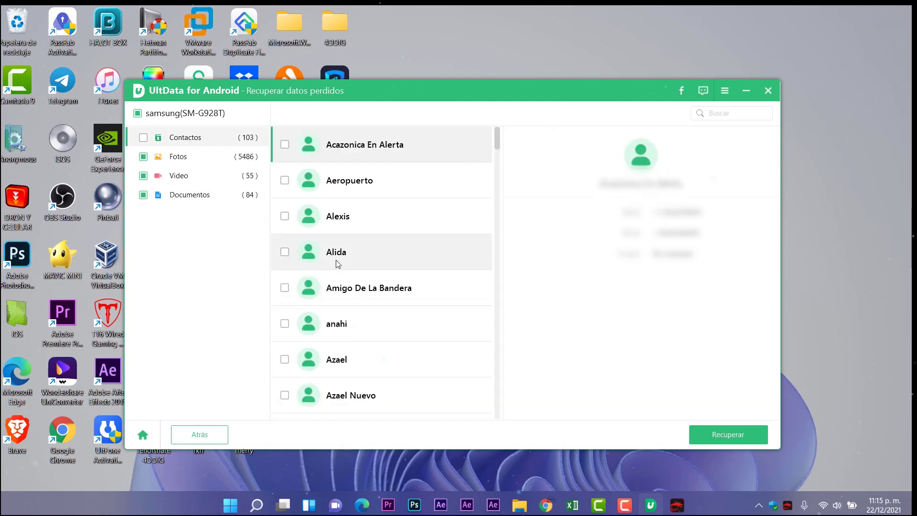
click(285, 218)
click(285, 146)
click(286, 321)
scroll(286, 321, down, 3)
click(284, 288)
click(286, 323)
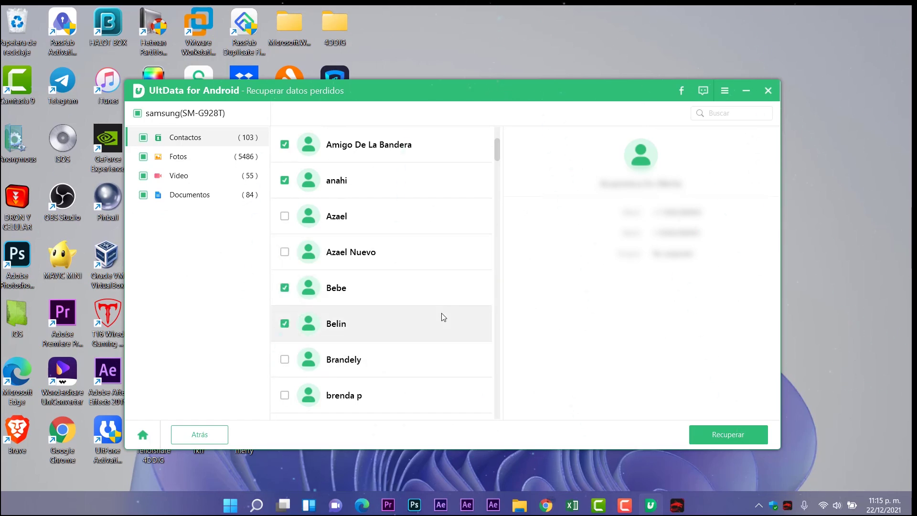
scroll(430, 310, down, 1)
Step: Recover all the marked data to the Escritorio folder, leaving photo enhancement disabled
click(743, 435)
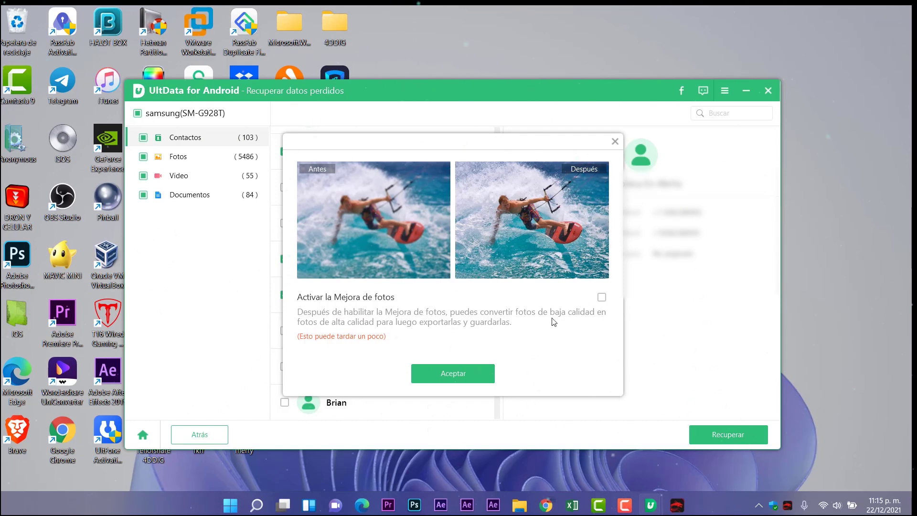
click(466, 378)
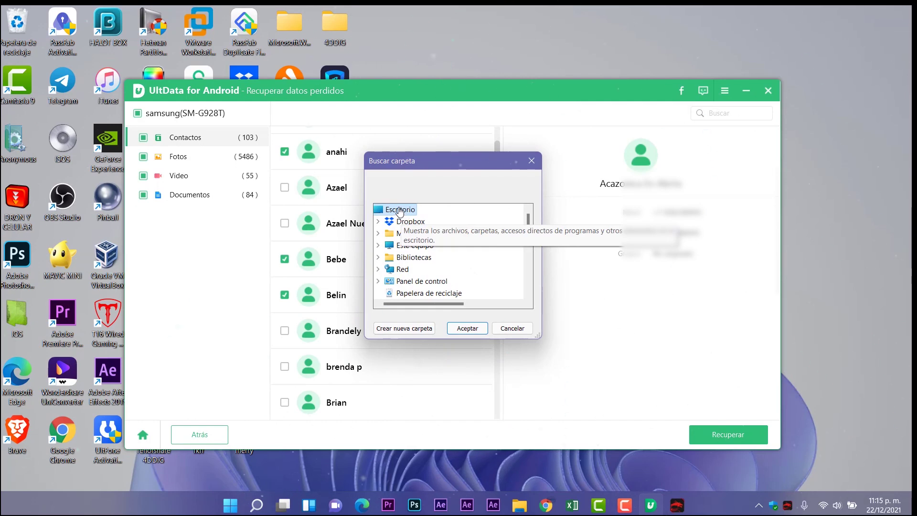
click(464, 332)
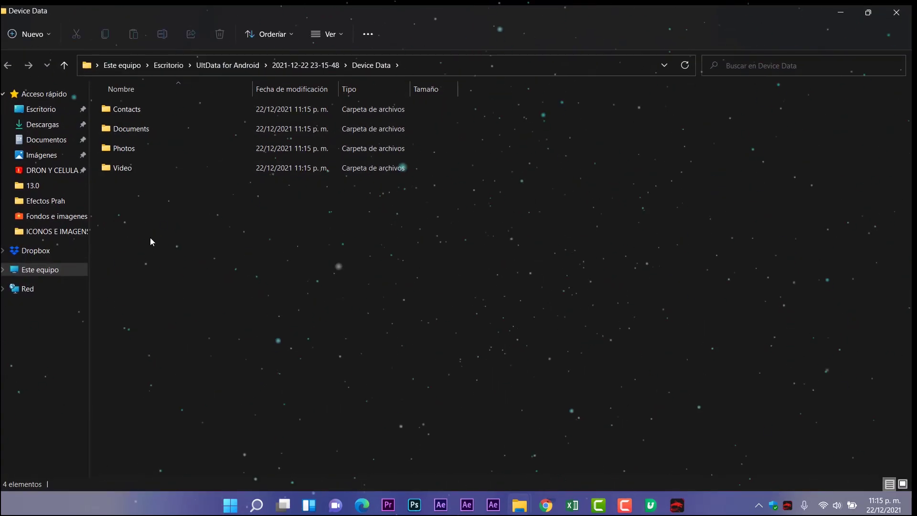
Step: Check the exported contacts file in the Contacts folder of the recovered Device Data
click(131, 109)
double_click(132, 109)
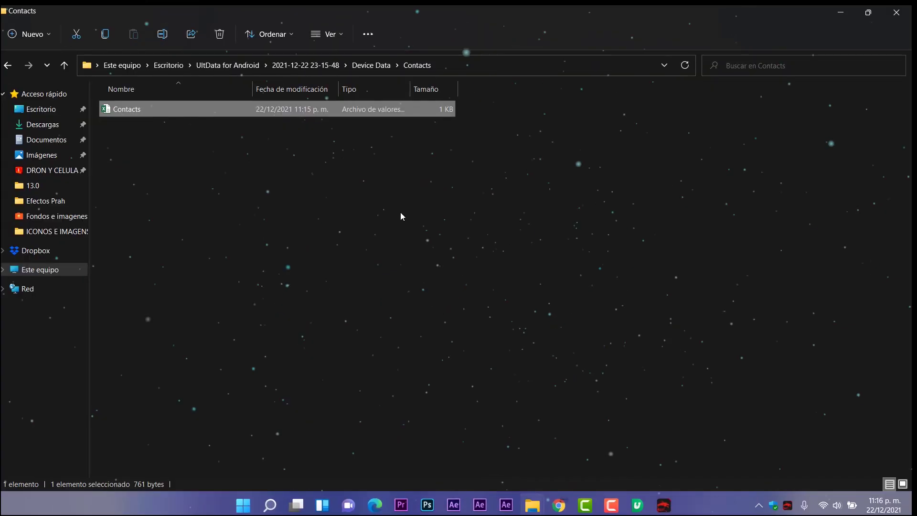
key(alt+Up)
Step: Open the recovered CONTEMPORARY TWO STORY HOUSE PLAN PDF from the Documents folder in Microsoft Edge, look through its pages and close it
double_click(144, 130)
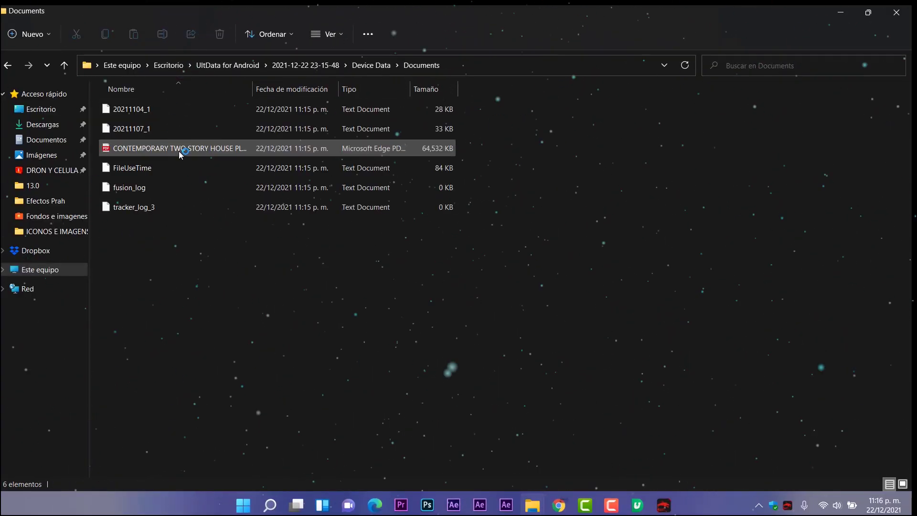
double_click(181, 156)
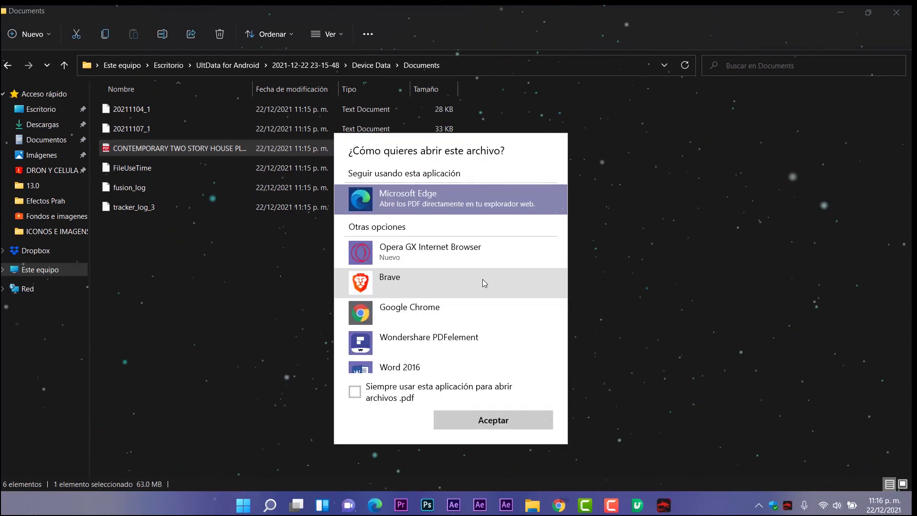
click(494, 420)
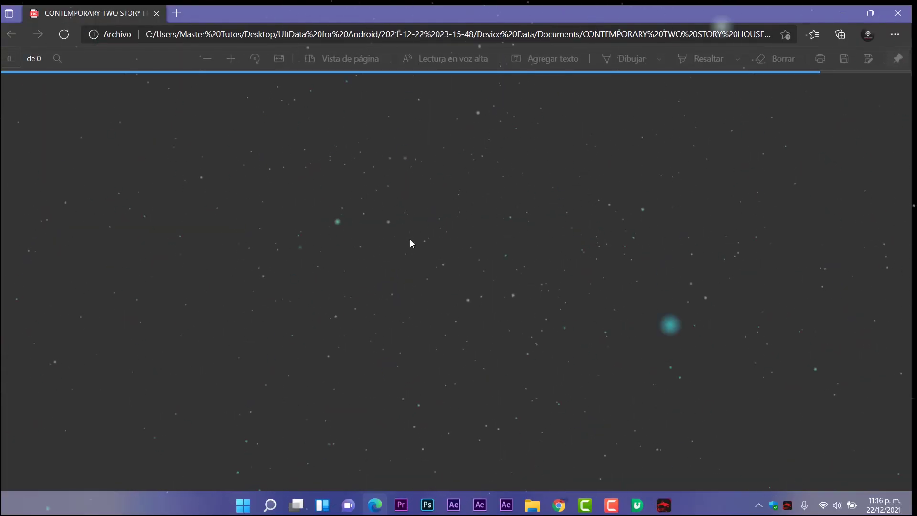
scroll(386, 245, down, 5)
scroll(390, 249, down, 20)
scroll(391, 264, down, 10)
key(alt+F4)
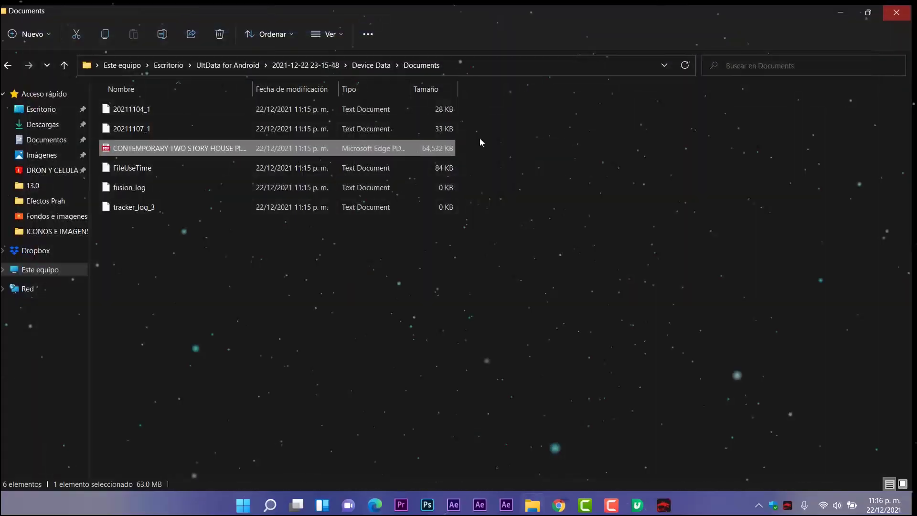
Step: Open the recovered tracker_log_3 text file to check its contents
click(154, 168)
click(131, 210)
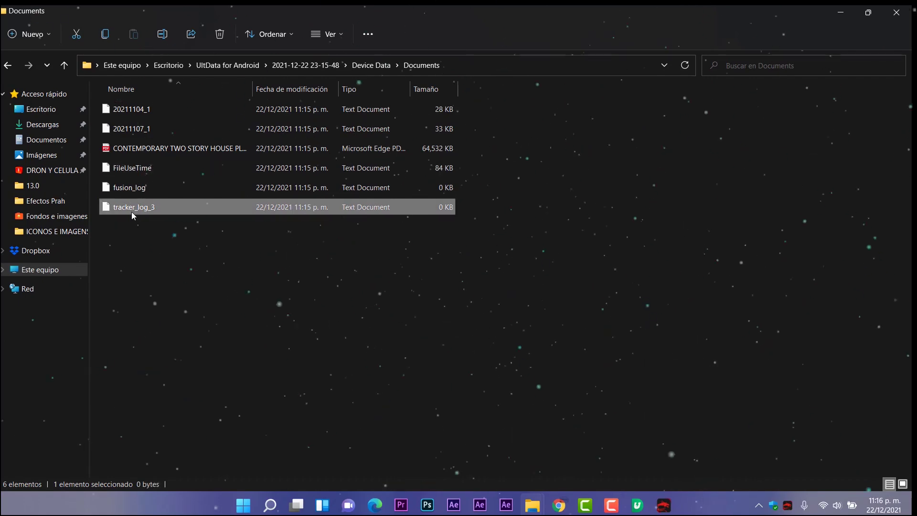
double_click(131, 211)
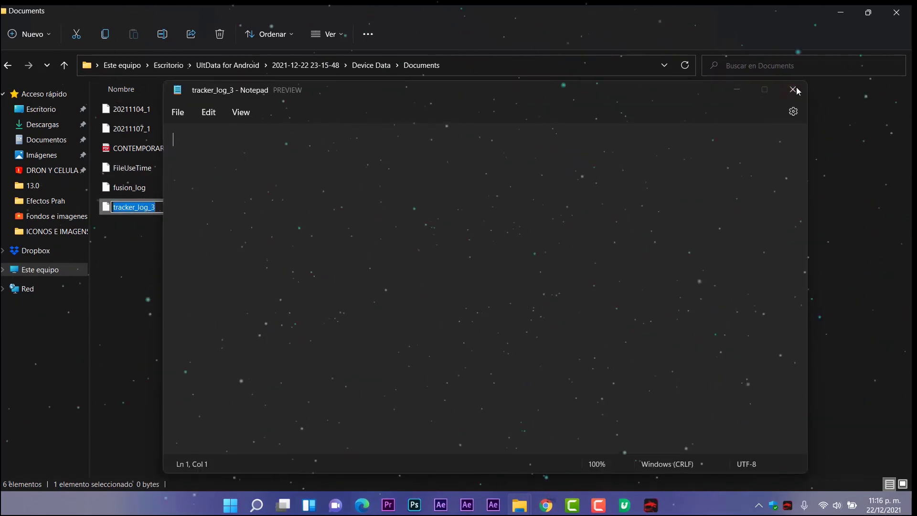
click(793, 90)
Step: Open the recovered Photos folder and display its files as large thumbnails
key(alt+Up)
double_click(125, 148)
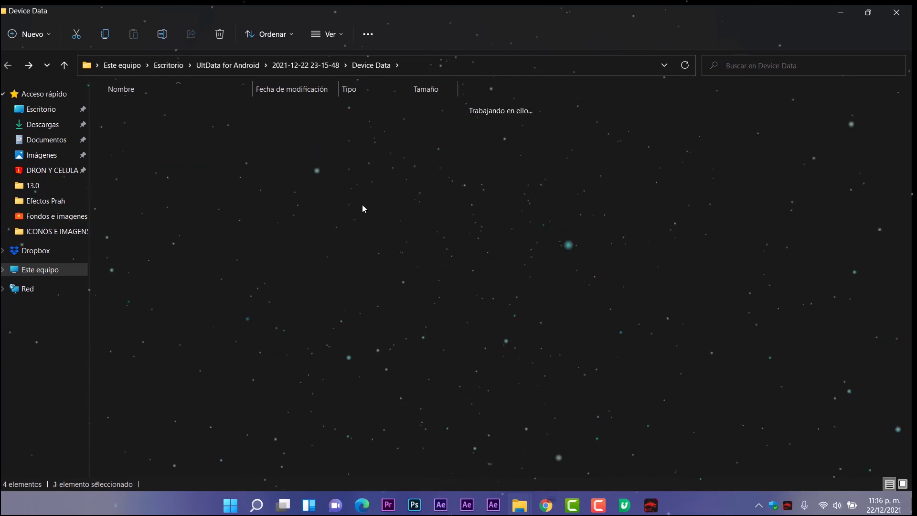
click(316, 36)
click(377, 76)
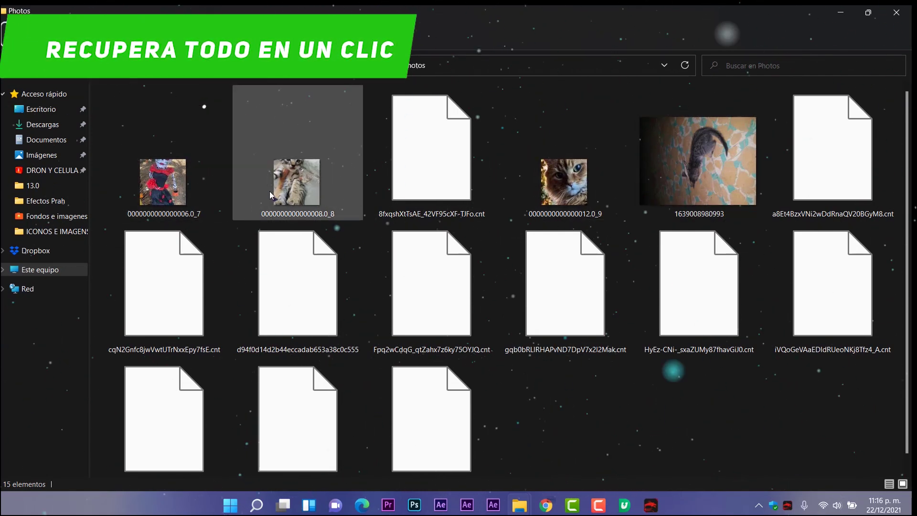
Step: Play the V150_089 video from the recovered Video folder, skip ahead to two later points and close the player
key(alt+Up)
click(150, 170)
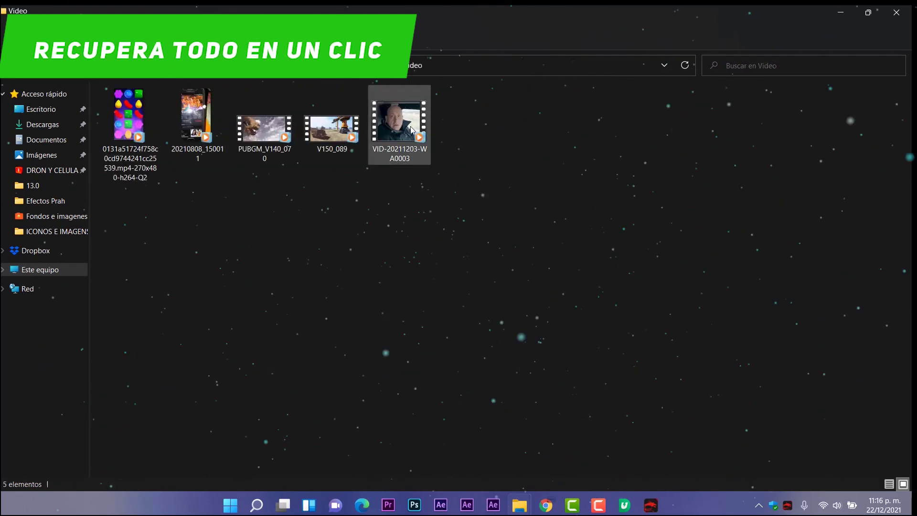
double_click(332, 128)
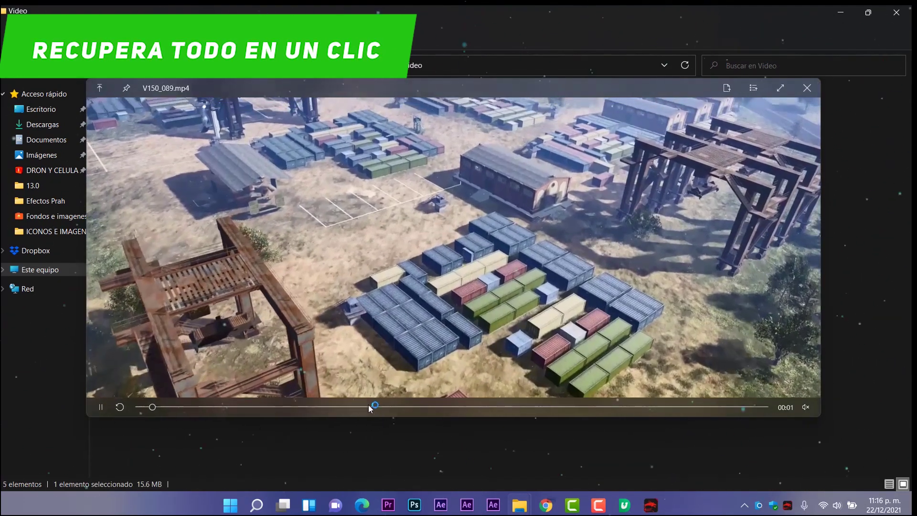
click(381, 406)
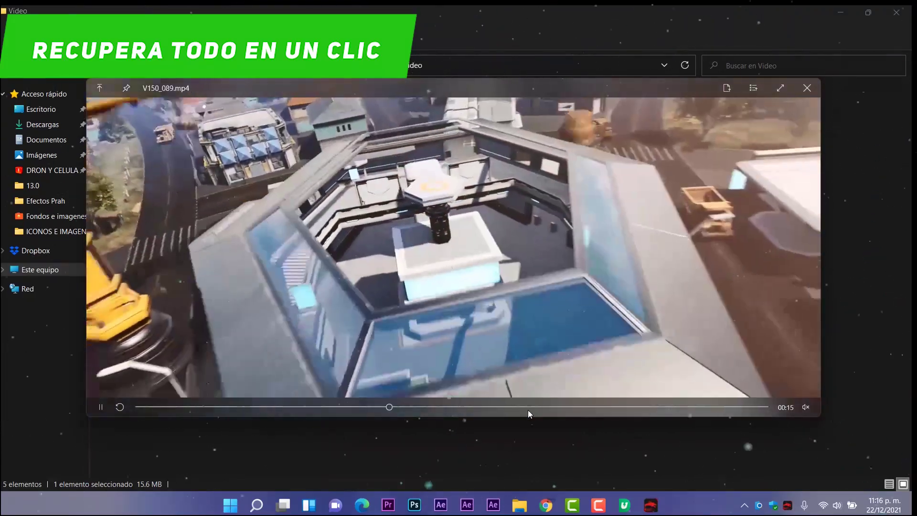
click(534, 407)
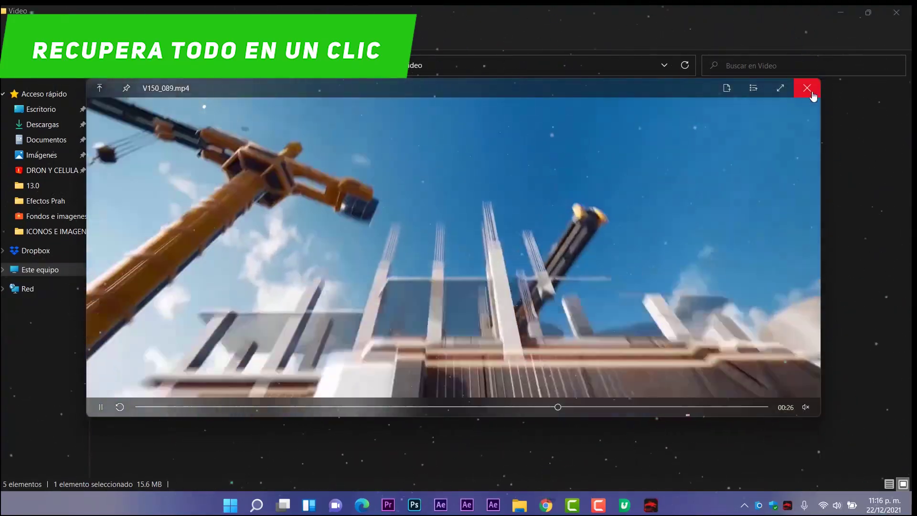
click(807, 88)
Step: Play the recovered PUBGM_V140_070 video, then close the player, the folder window and the open text file
double_click(241, 139)
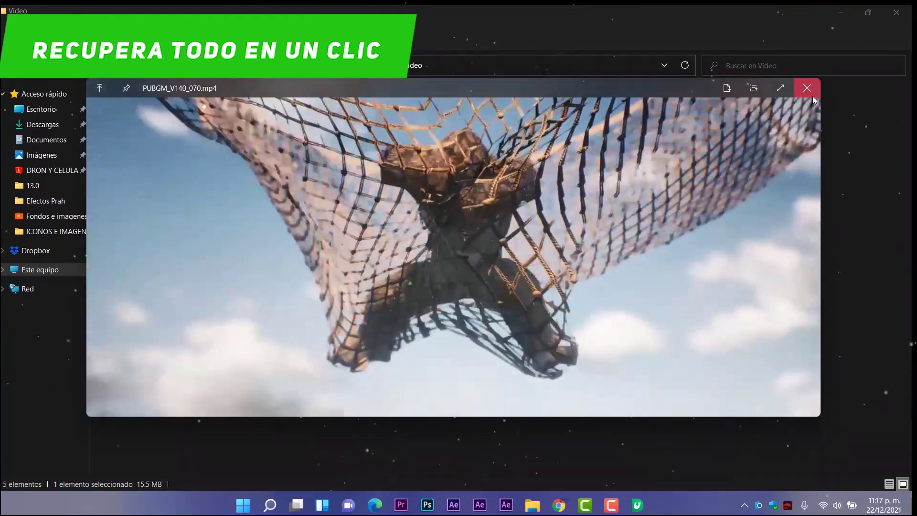
click(807, 88)
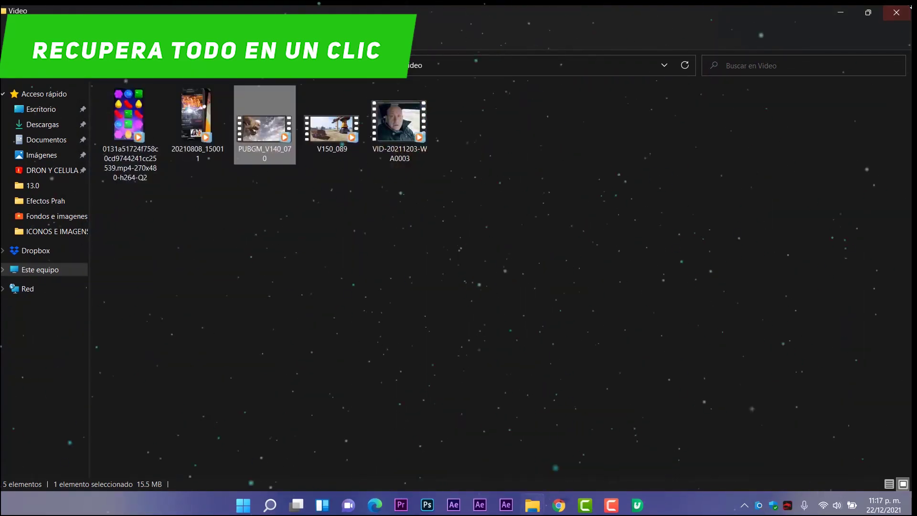
click(896, 12)
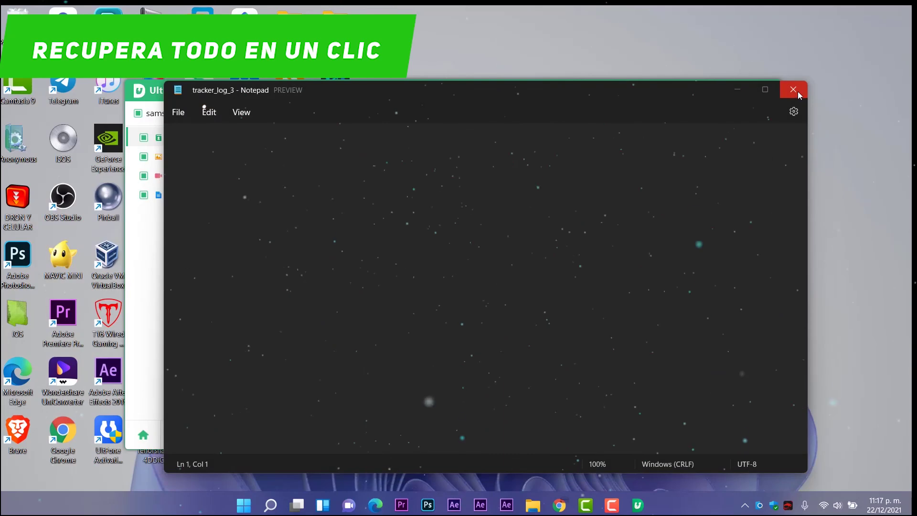
click(794, 89)
Step: Return to the function selection of UltData for Android and open the WhatsApp data recovery function
click(532, 276)
click(144, 434)
click(437, 274)
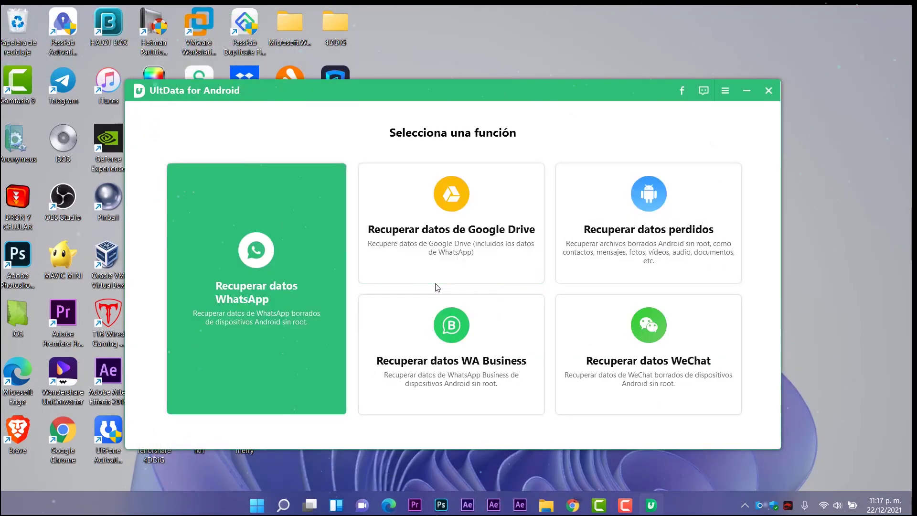
click(282, 268)
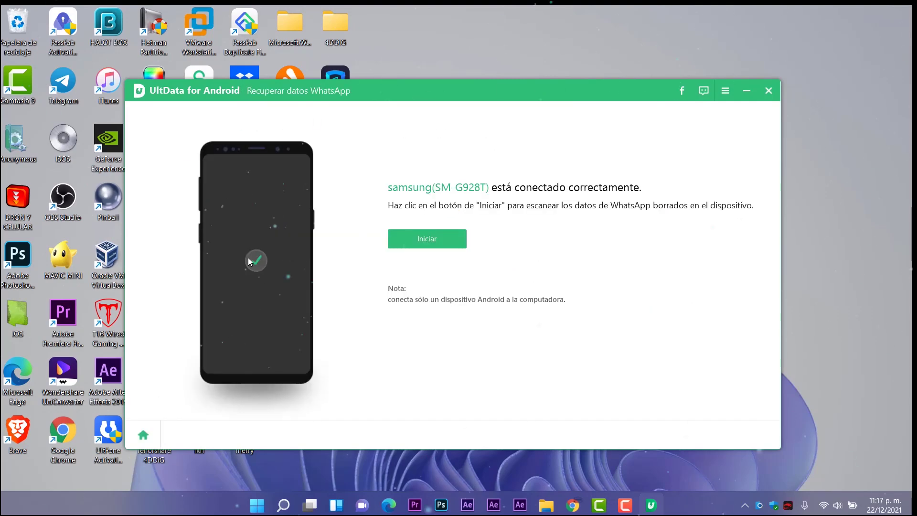